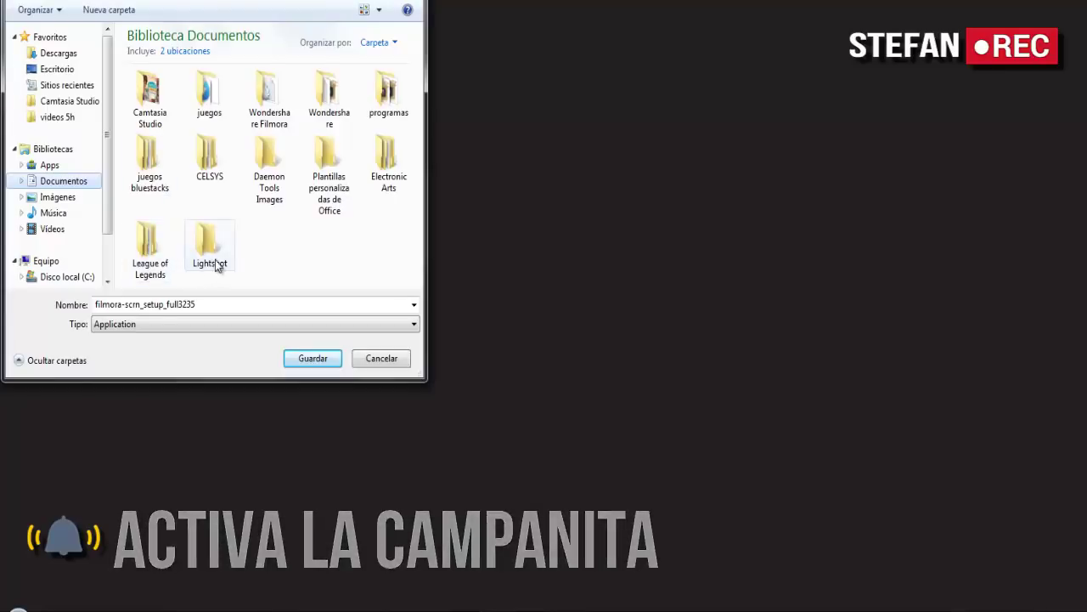
Save the filmora-scrn_setup_full3235 installer in the programas folder and run it
left_click(384, 113)
left_click(313, 358)
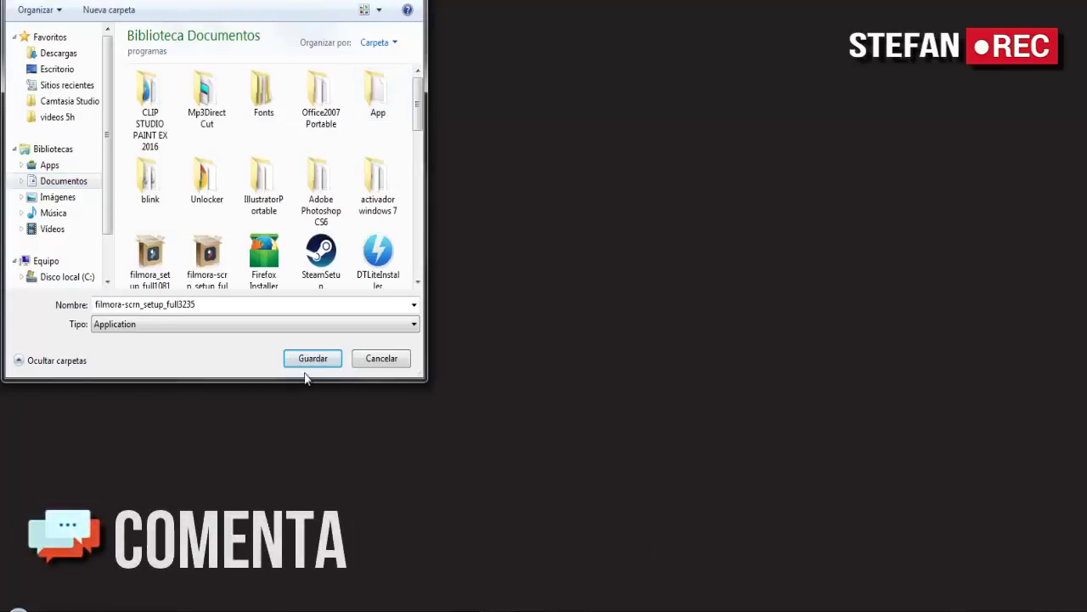
left_click(311, 357)
left_click(588, 292)
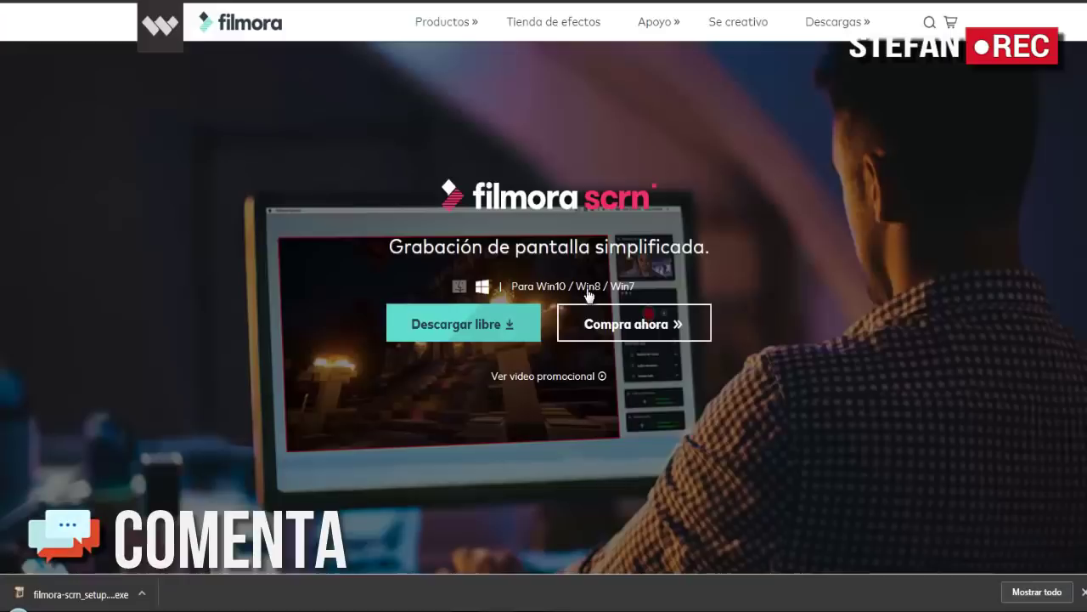
left_click(88, 588)
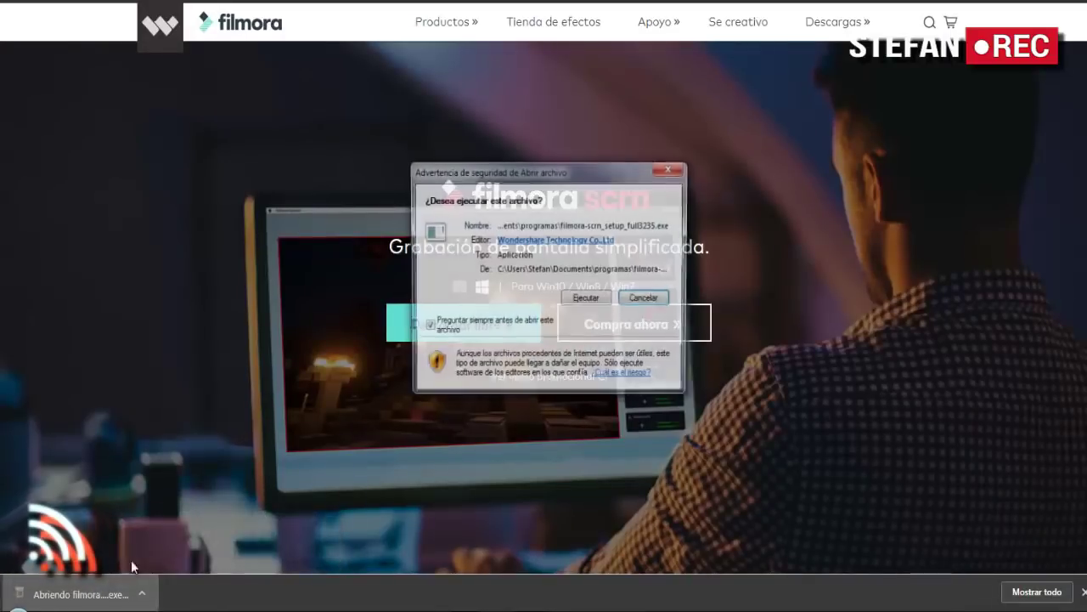
left_click(587, 299)
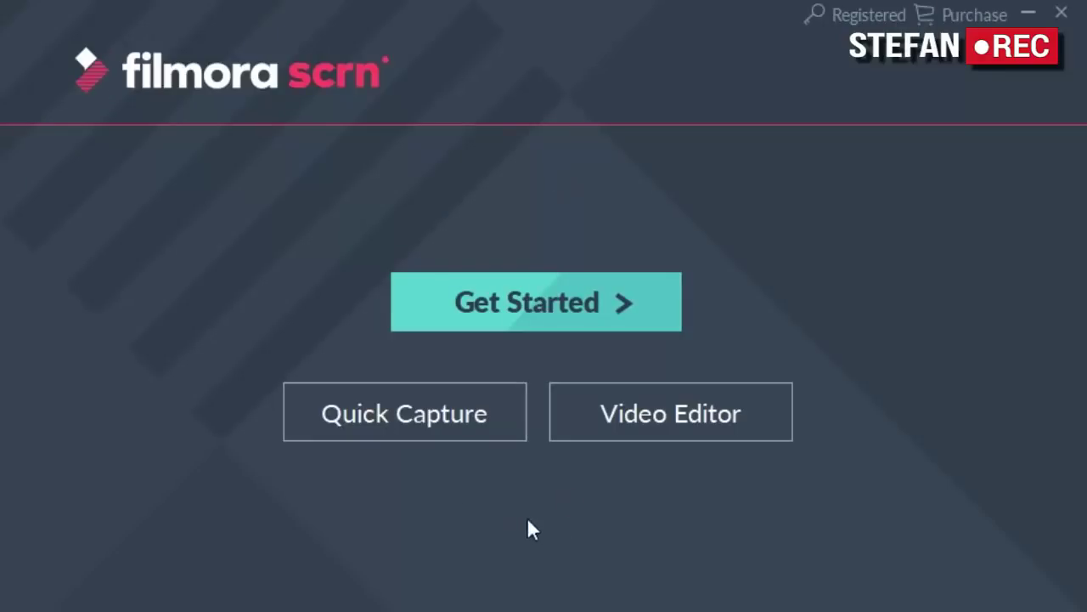
Begin the recording setup with full-screen capture and set the frame rate to 60 fps
left_click(565, 306)
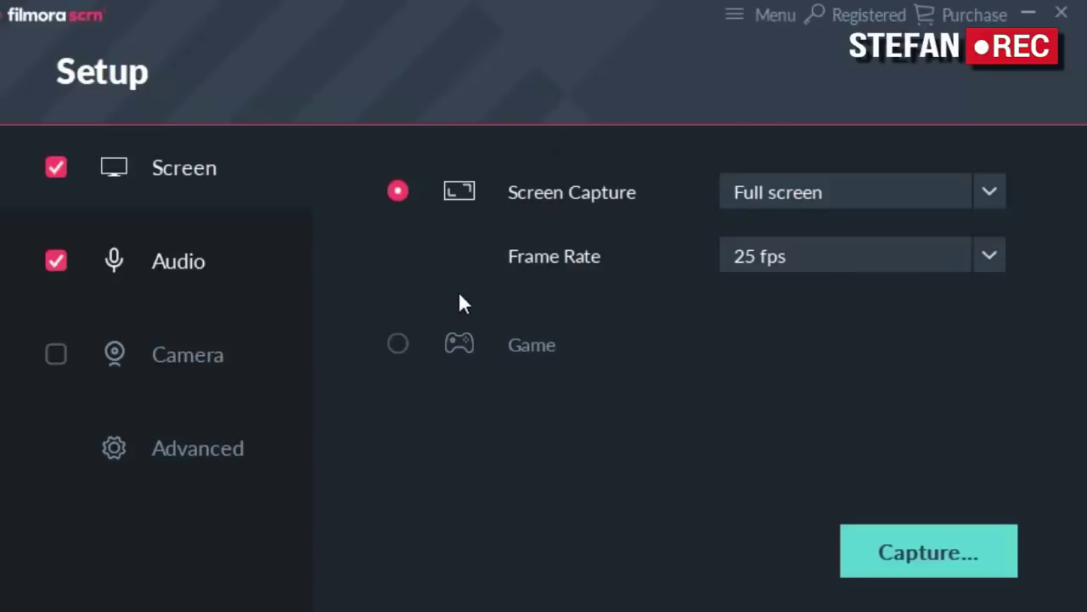
left_click(788, 191)
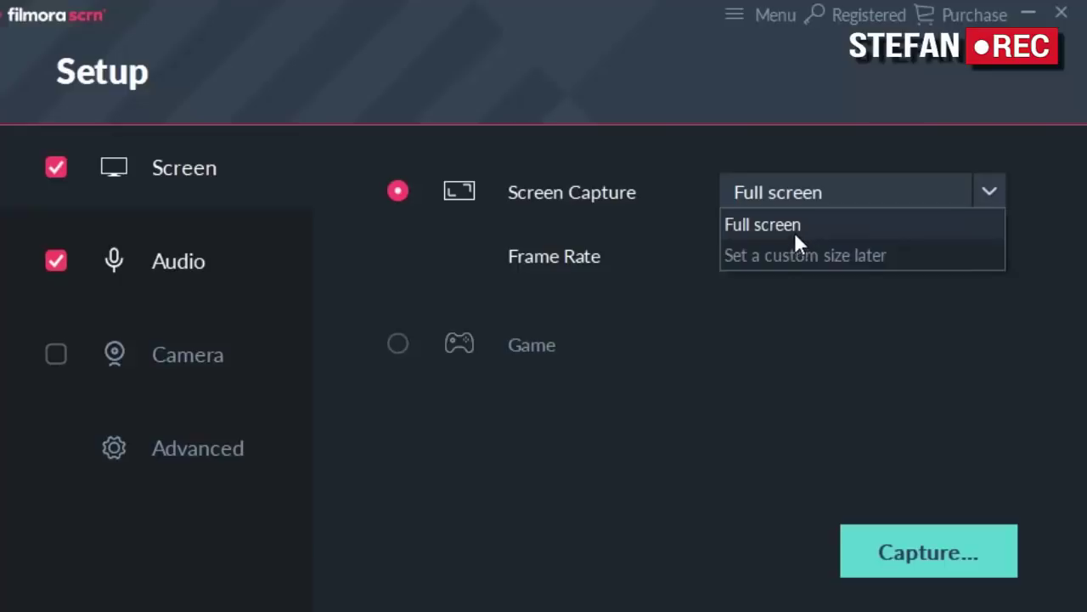
left_click(778, 251)
left_click(779, 255)
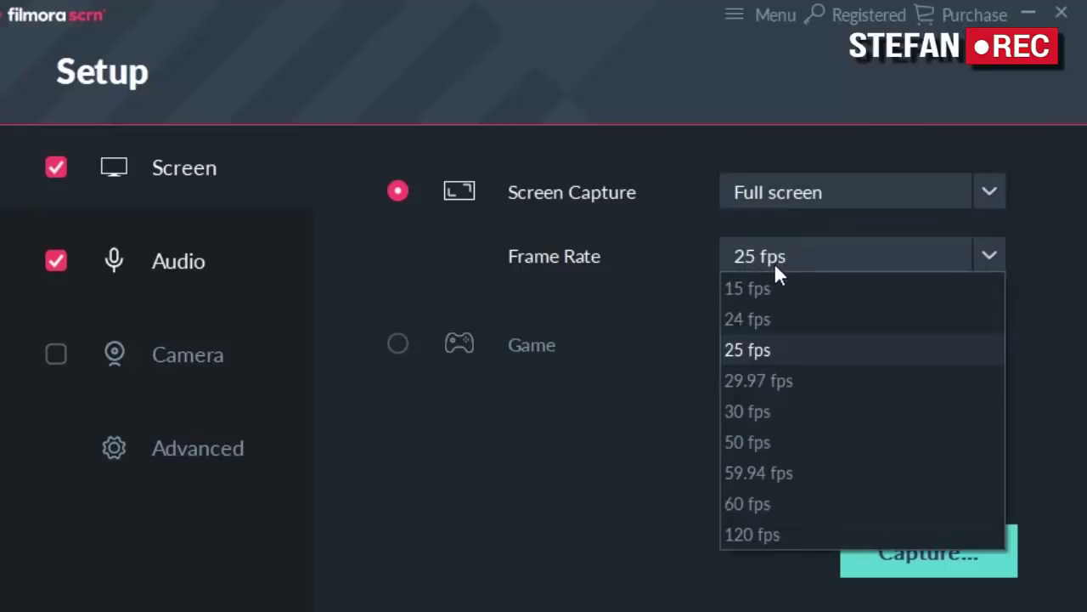
left_click(748, 504)
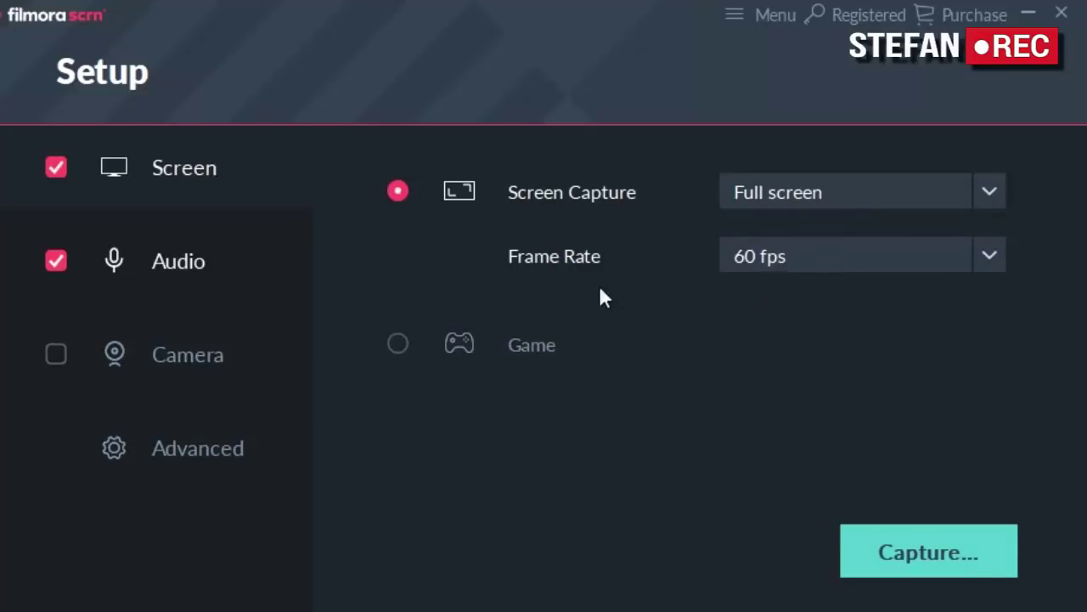
left_click(849, 256)
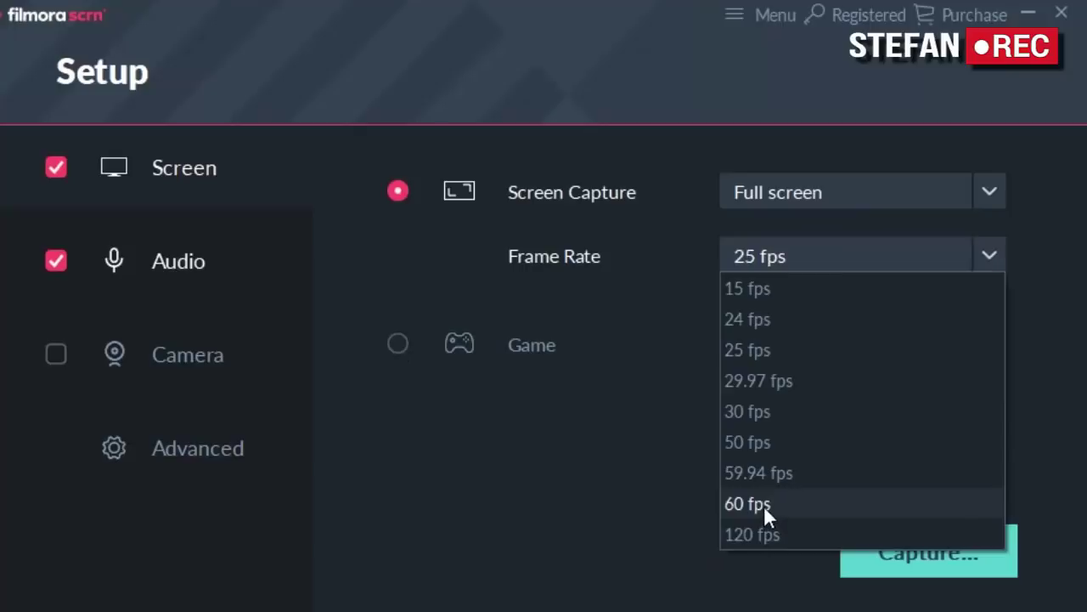
left_click(763, 505)
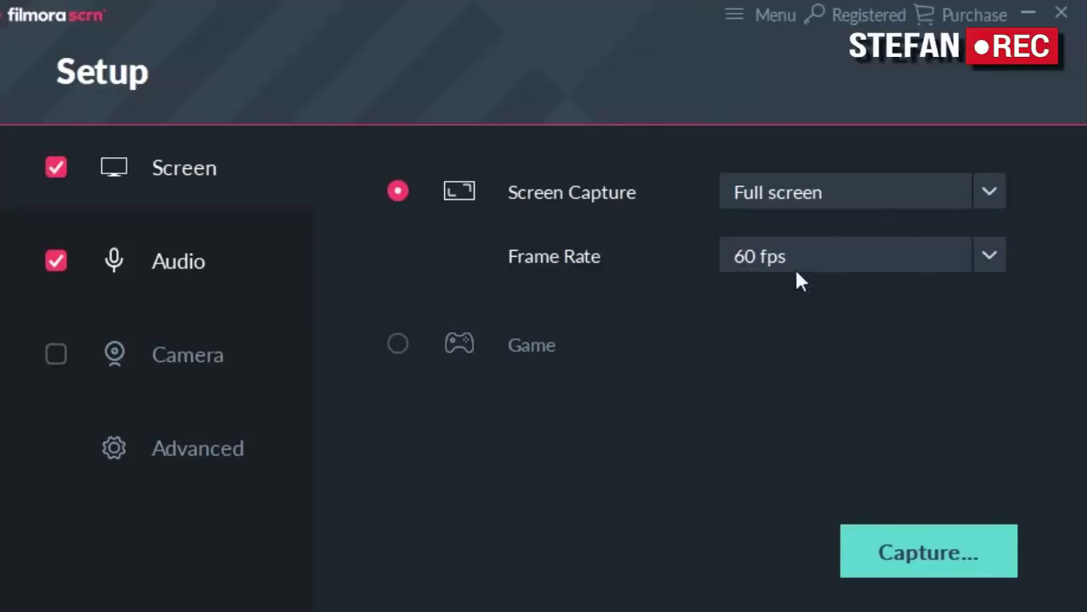
left_click(397, 345)
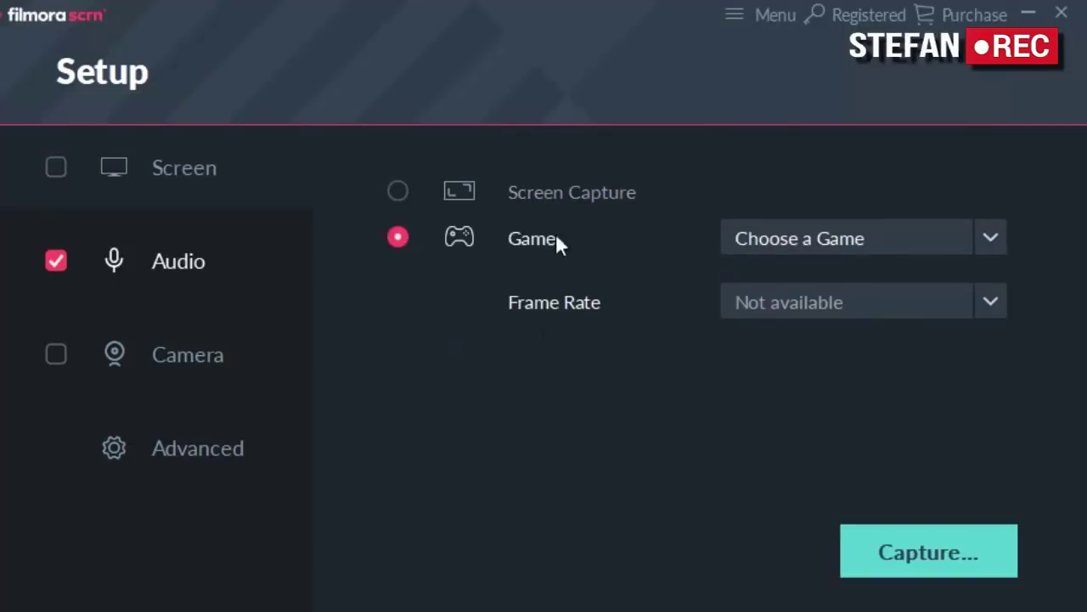
left_click(807, 238)
left_click(714, 251)
Set the computer audio to Don't Capture and choose Microphone (2- Samson Meteor Mic) as the recording microphone
left_click(219, 292)
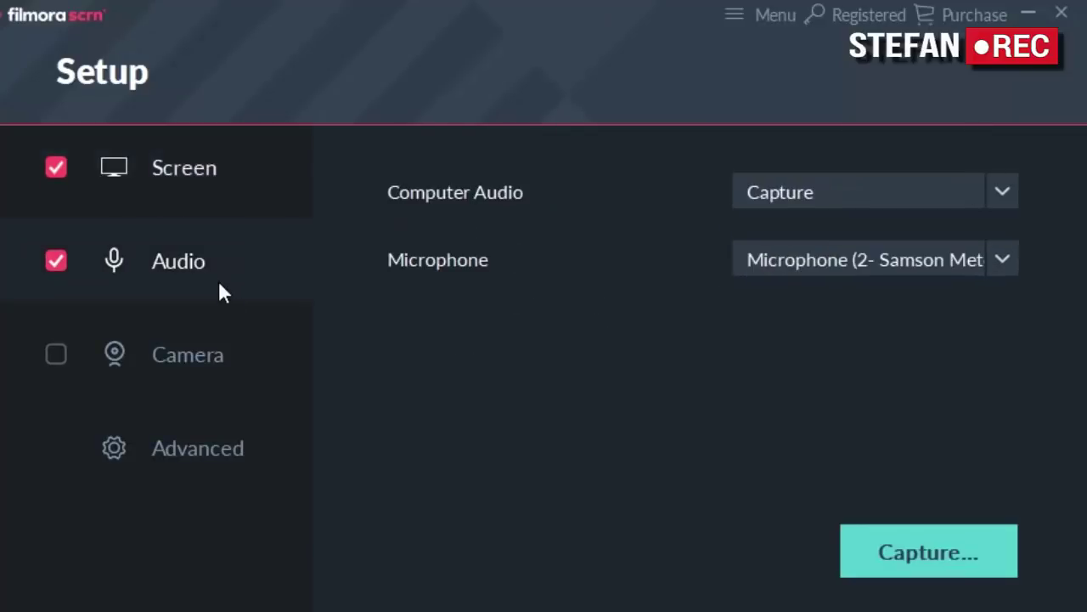
left_click(782, 194)
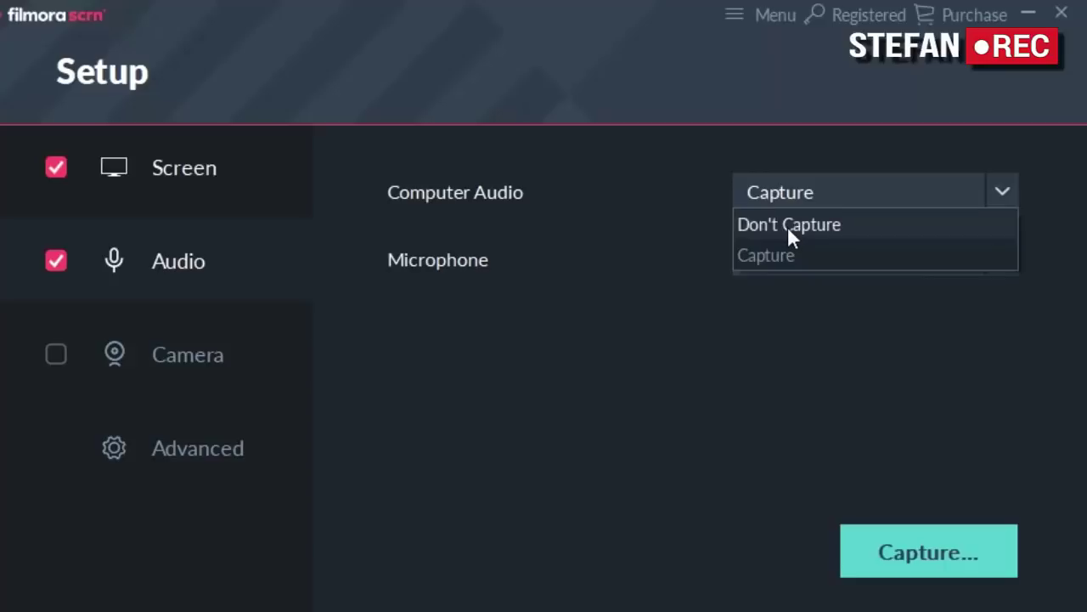
left_click(225, 293)
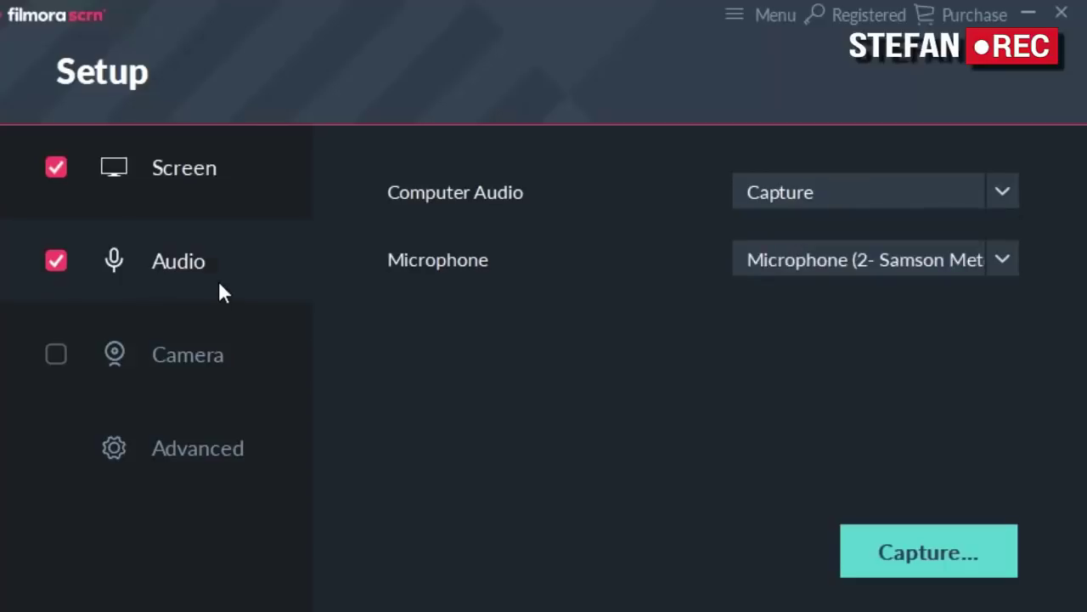
left_click(782, 192)
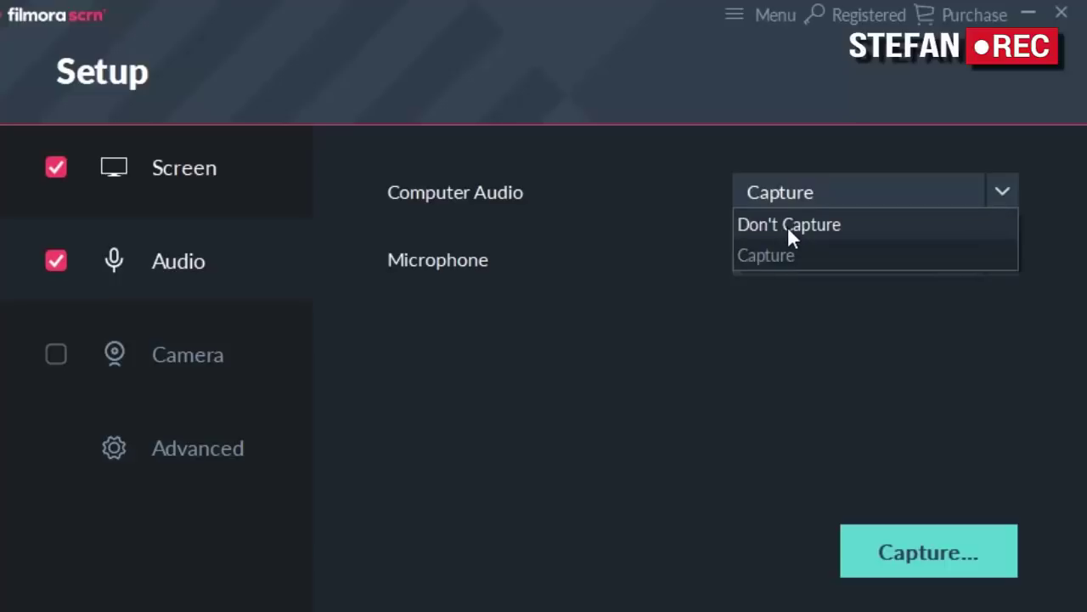
left_click(788, 226)
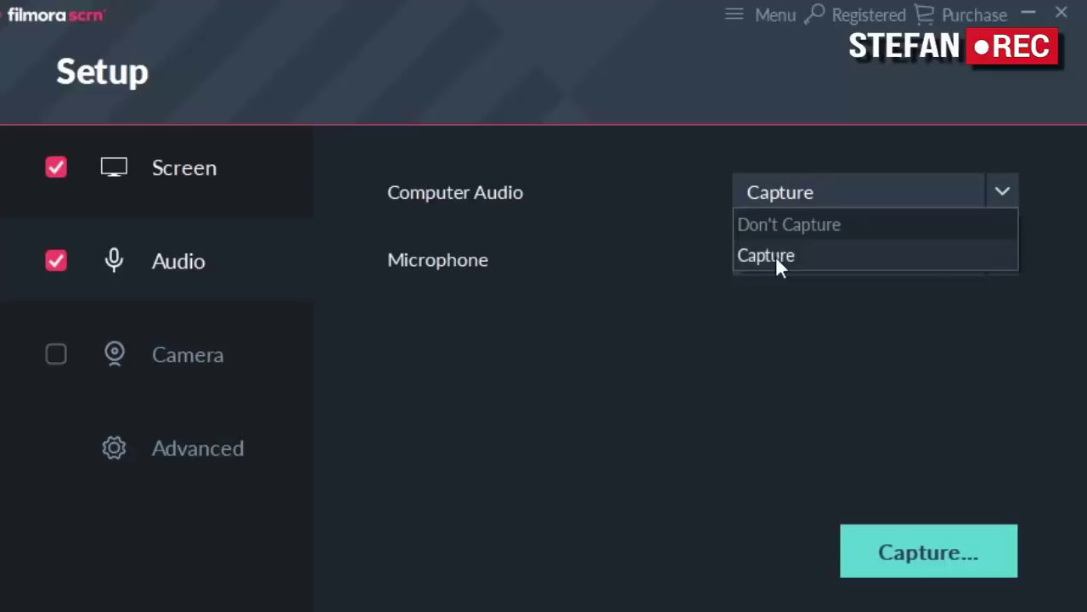
left_click(787, 225)
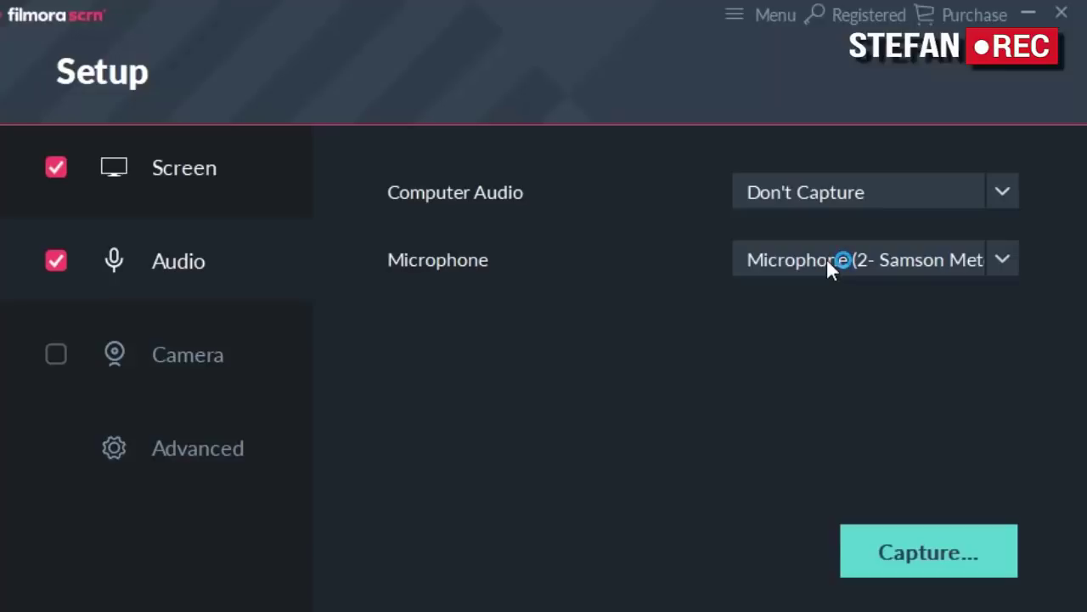
left_click(737, 263)
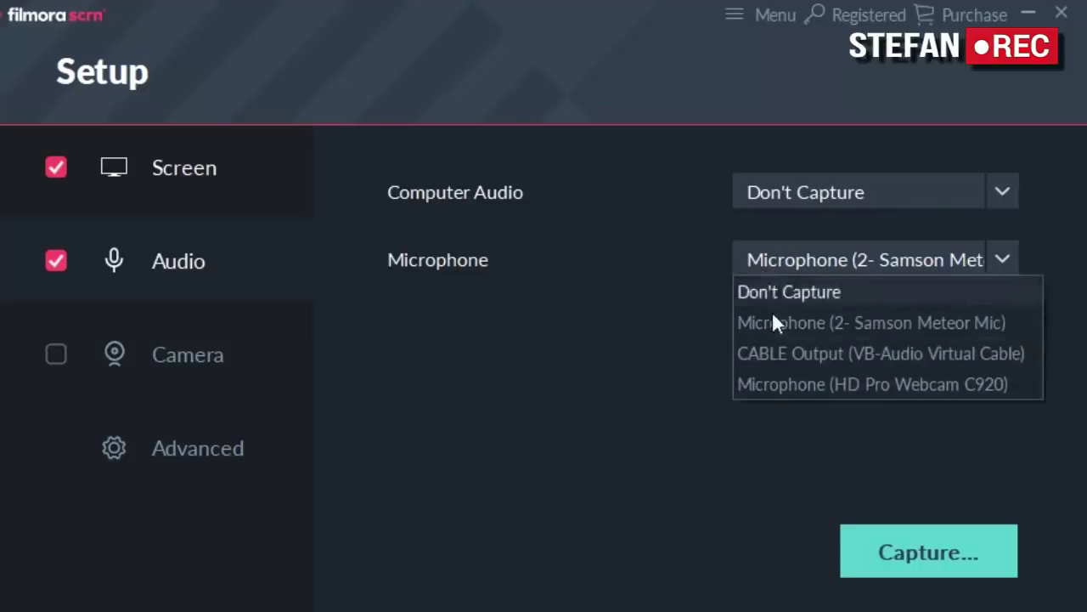
left_click(820, 331)
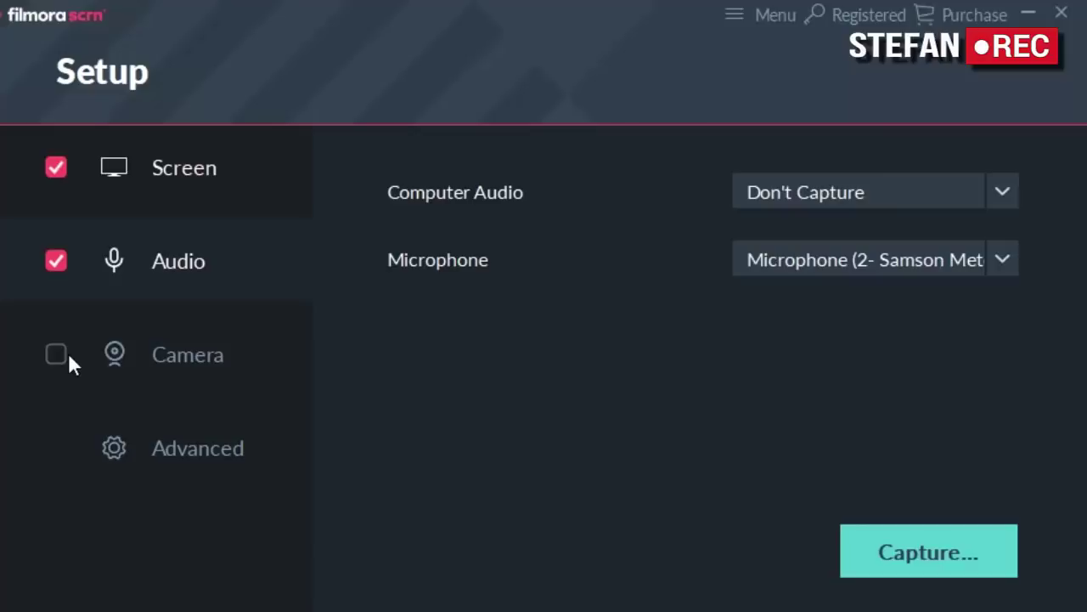
Set the Start/Stop recording hotkey to F12 in the advanced settings
left_click(202, 454)
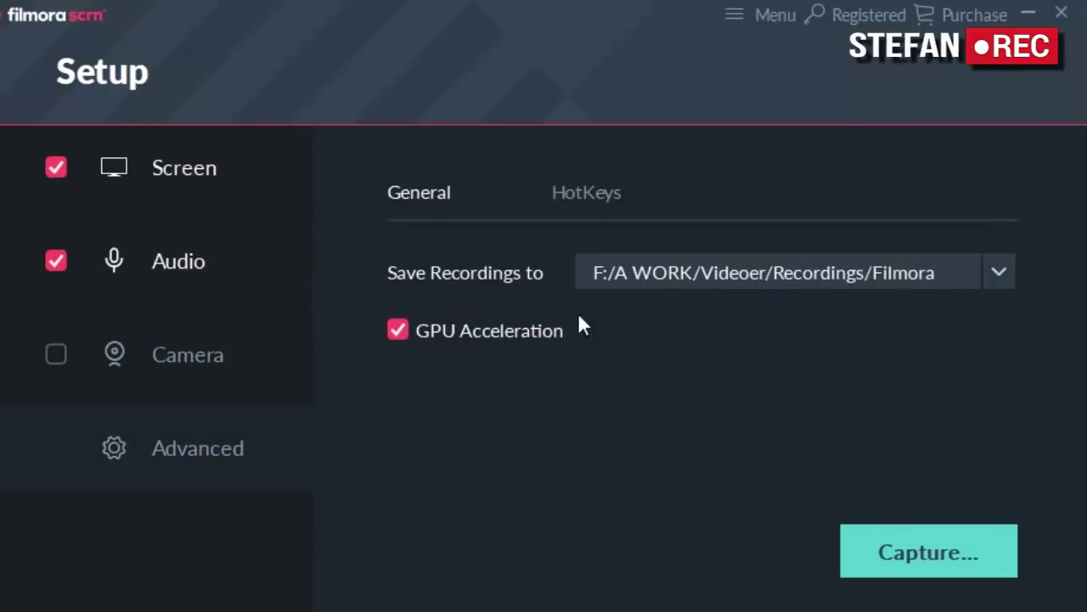
left_click(586, 192)
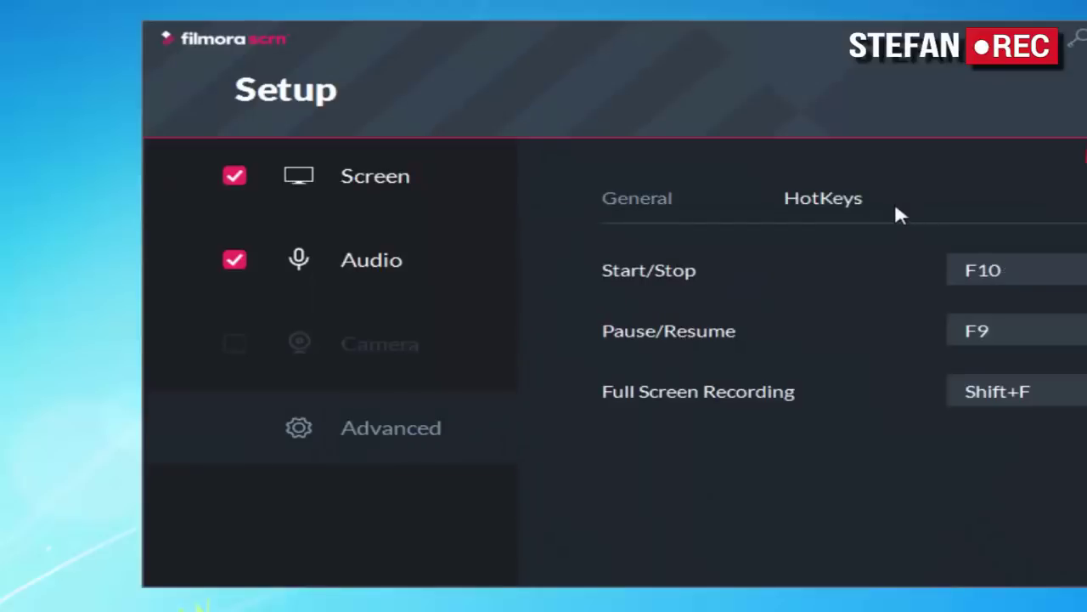
left_click(1050, 270)
double_click(1019, 267)
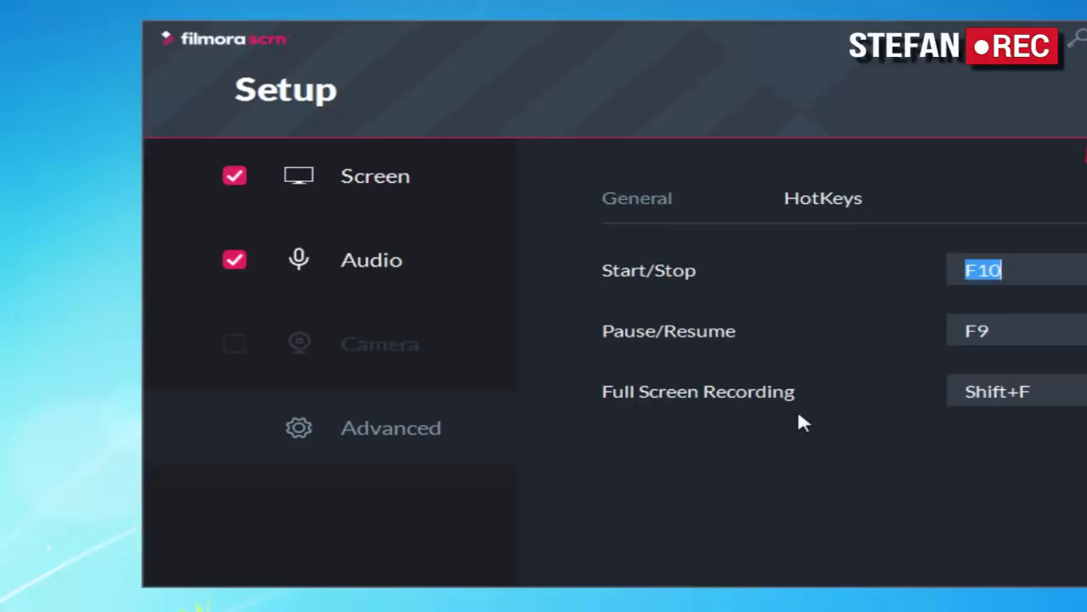
key("F12")
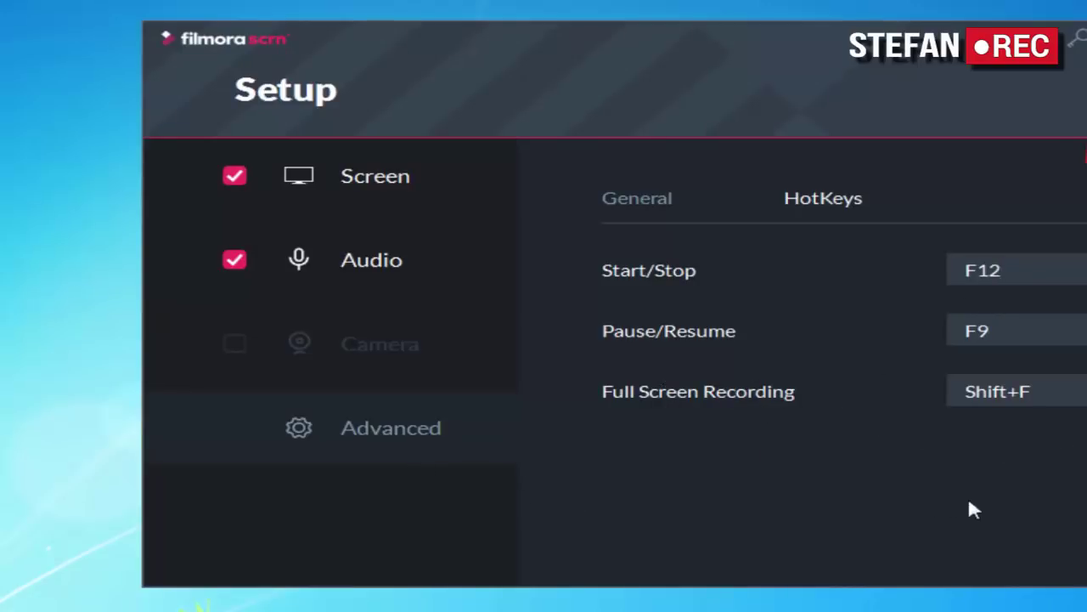
left_click(637, 198)
left_click(850, 204)
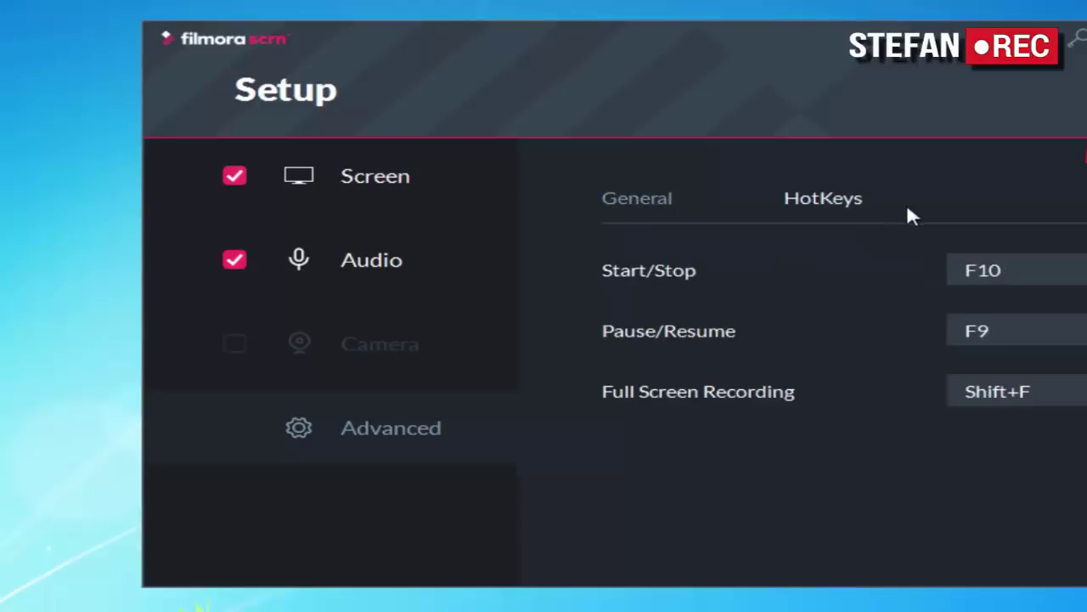
double_click(1026, 267)
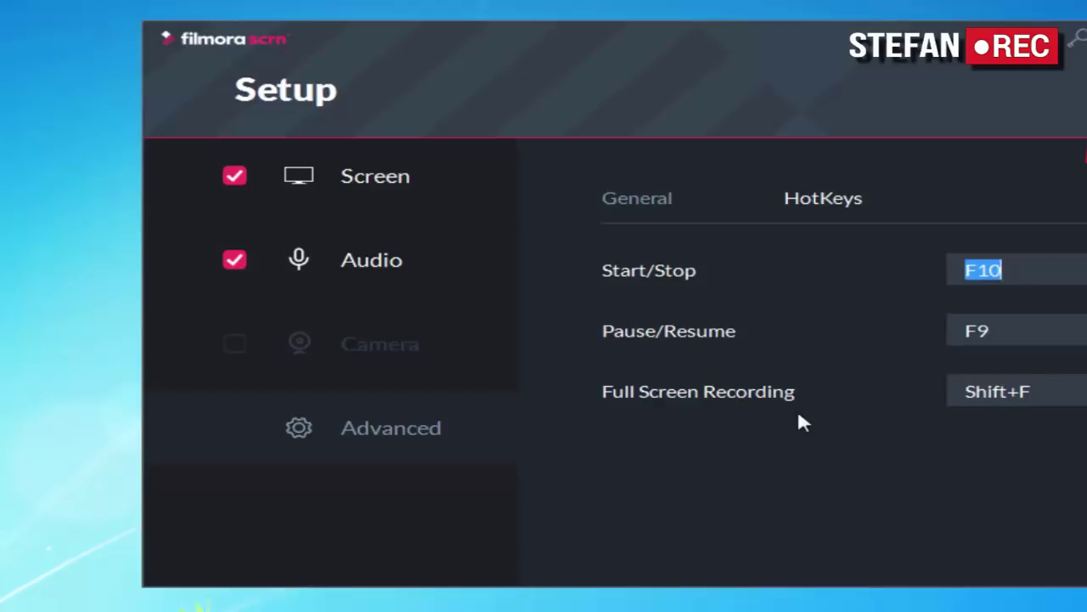
key("F12")
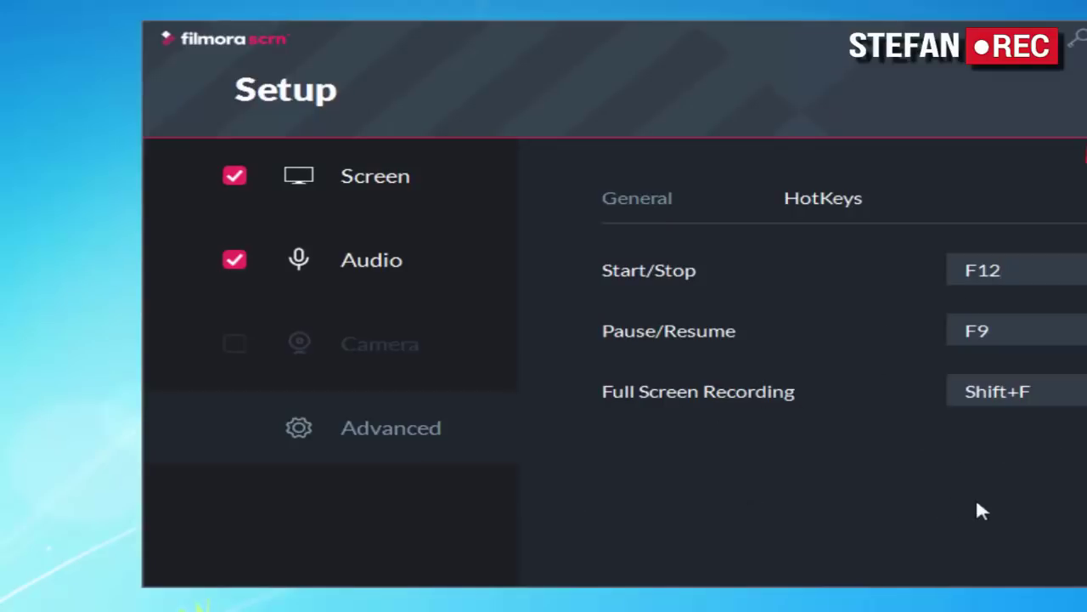
key("F10")
double_click(1024, 270)
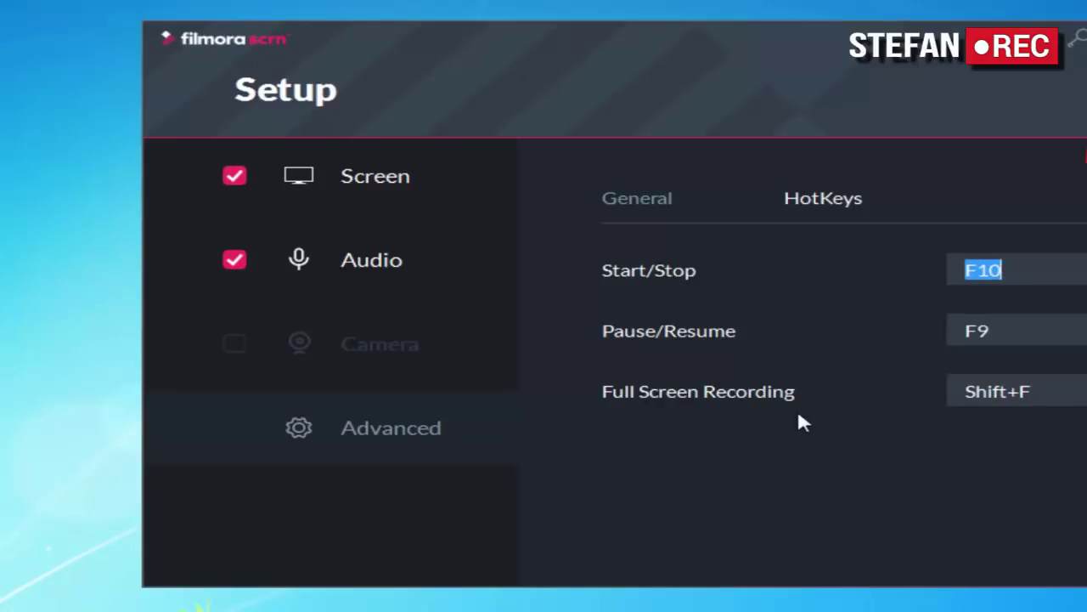
key("F12")
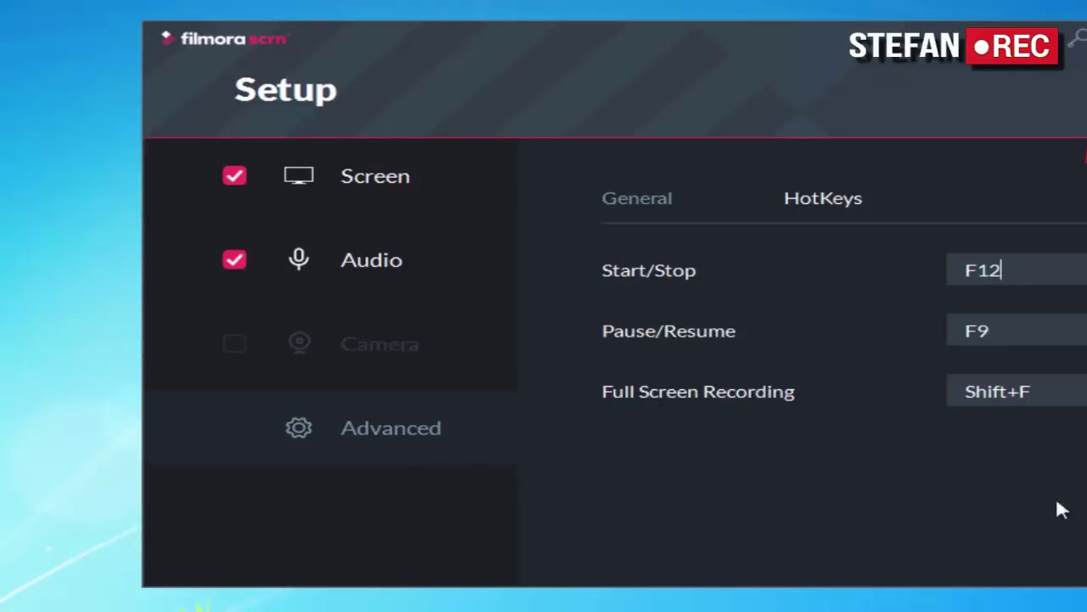
key("F10")
double_click(1021, 267)
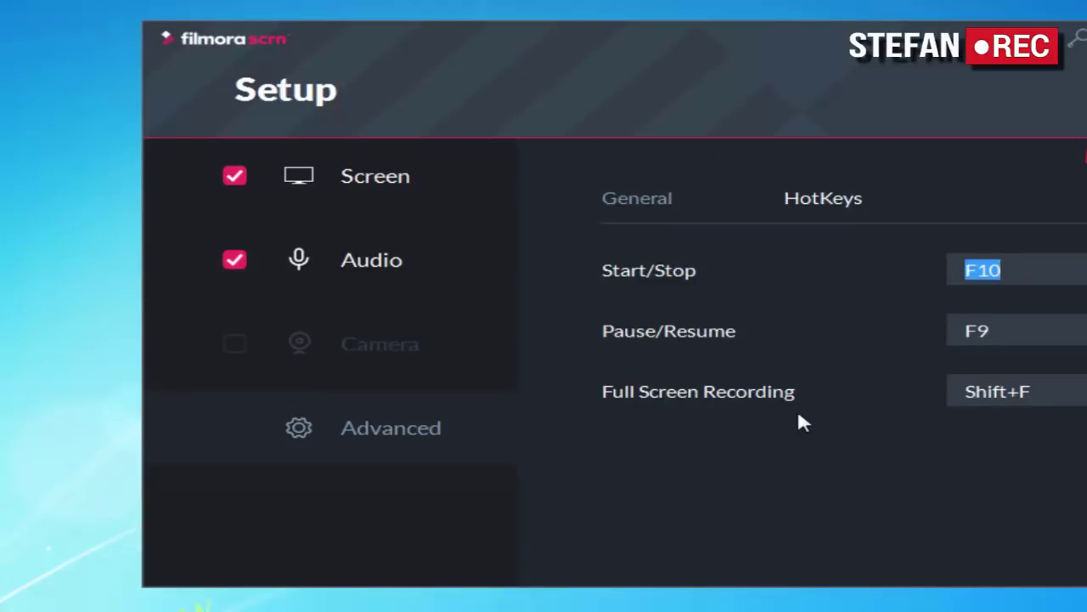
key("F12")
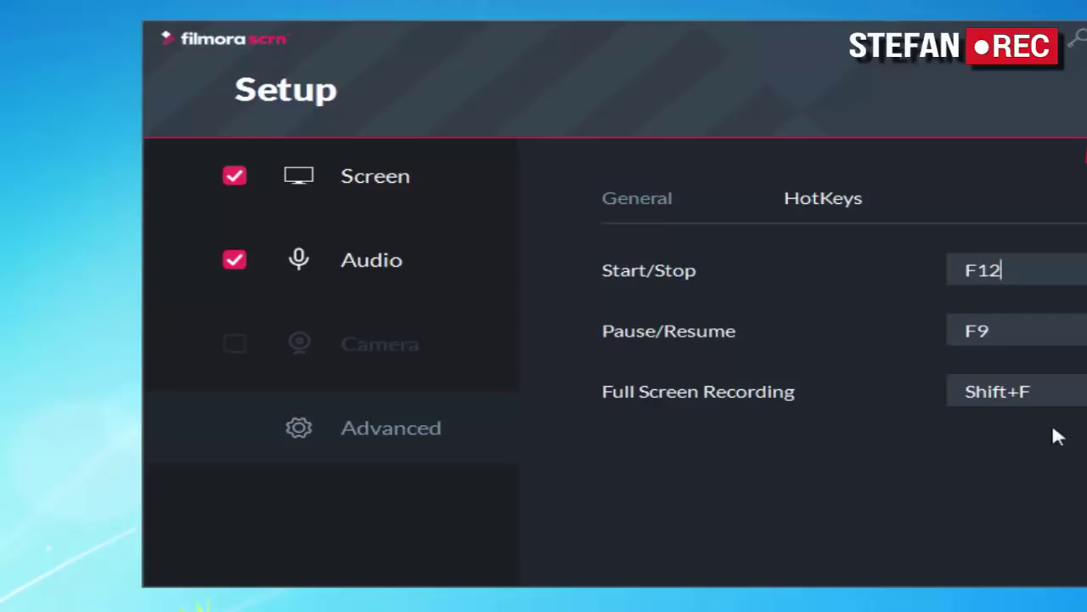
Leave the hotkey settings and launch the capture with the configured screen and audio options
left_click(394, 428)
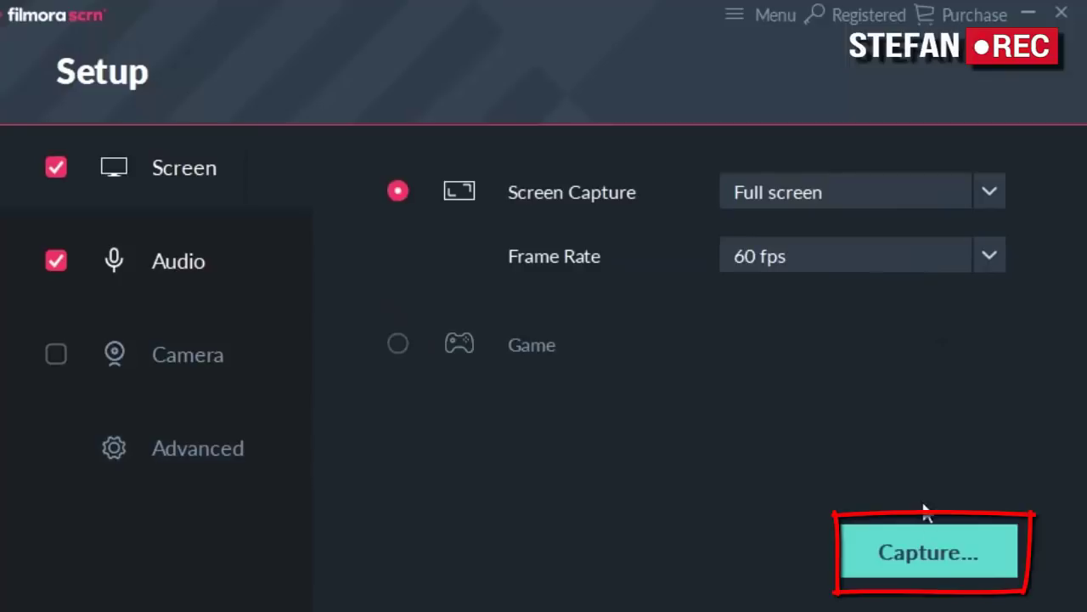
left_click(923, 563)
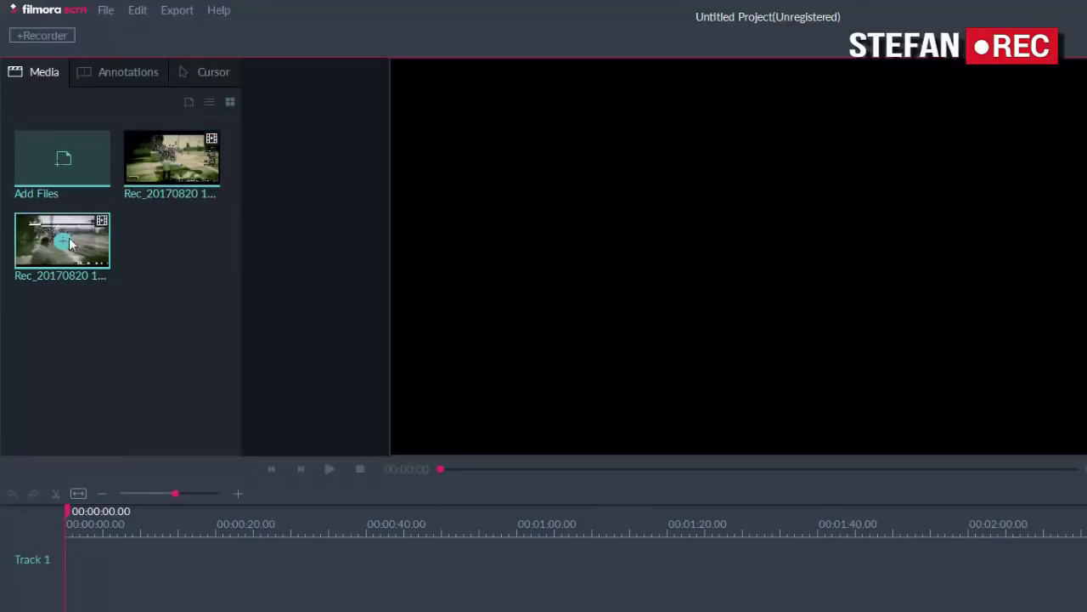
Place the second recording from the media library at the start of Track 1, with the whole clip in view
left_click_drag(71, 259, 134, 582)
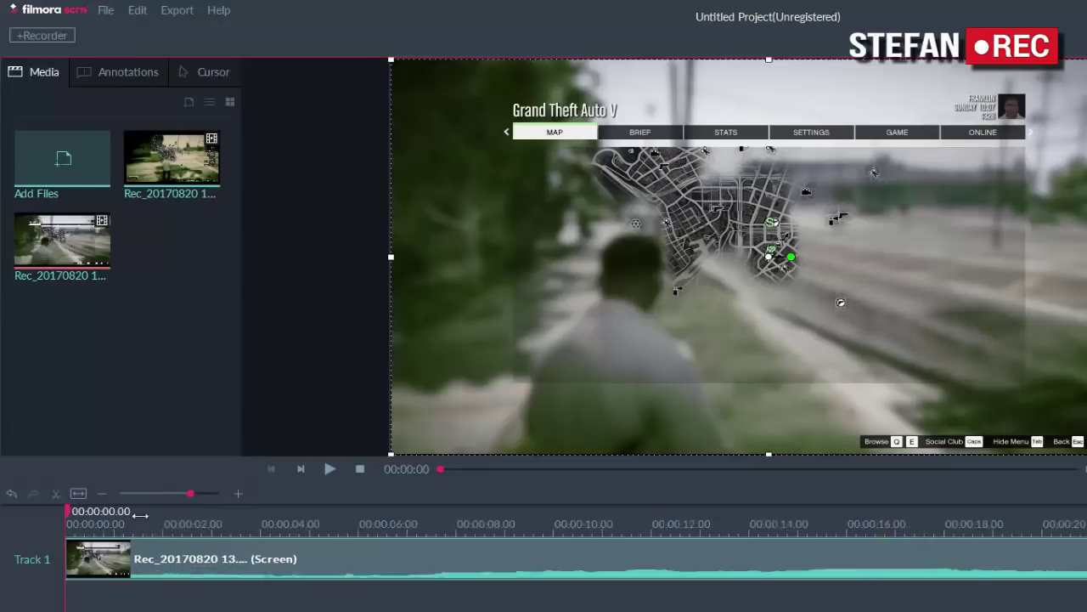
scroll(109, 517, "up", 3)
scroll(108, 517, "down", 3)
scroll(75, 523, "down", 2)
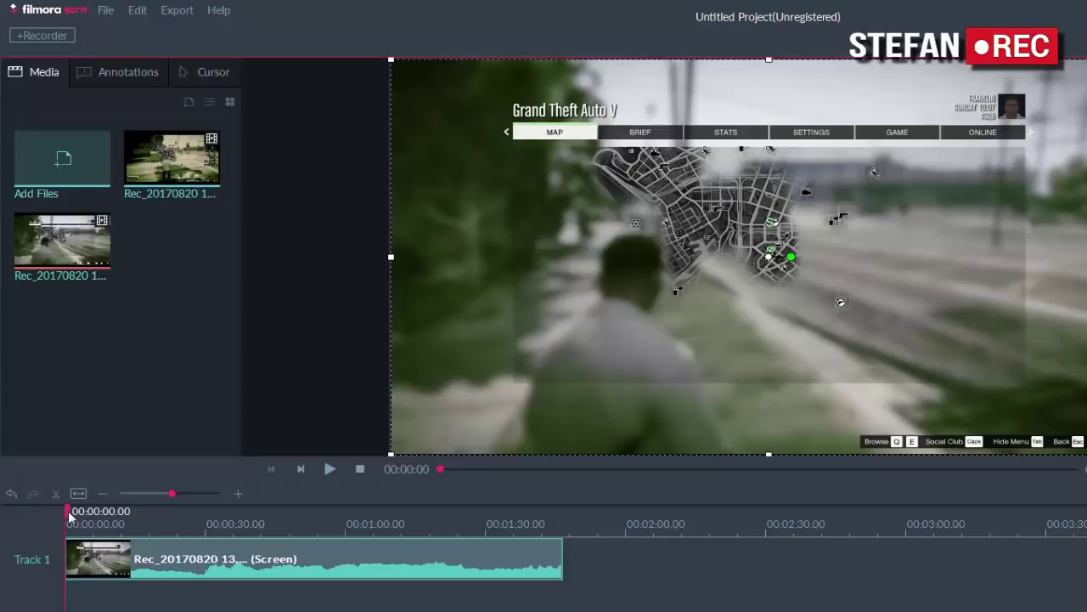
Play the gameplay recording on the timeline from just past the 30-second mark
left_click(109, 514)
left_click_drag(109, 512, 234, 522)
key("space")
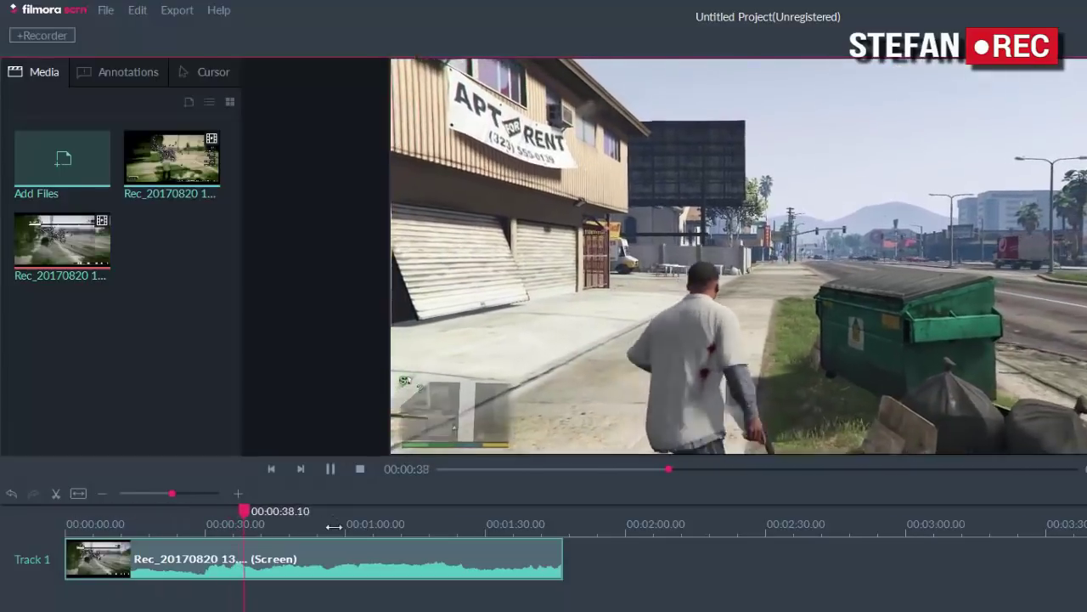
Pause playback and place an orange speech-bubble text callout over the running character in the preview at 00:01:18
key("space")
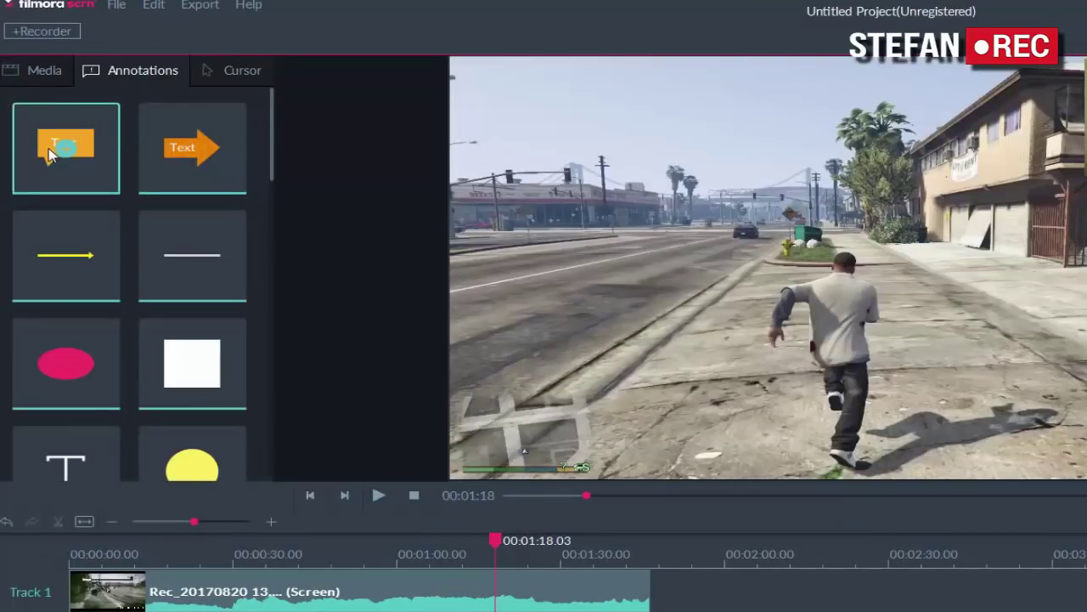
left_click_drag(76, 151, 891, 267)
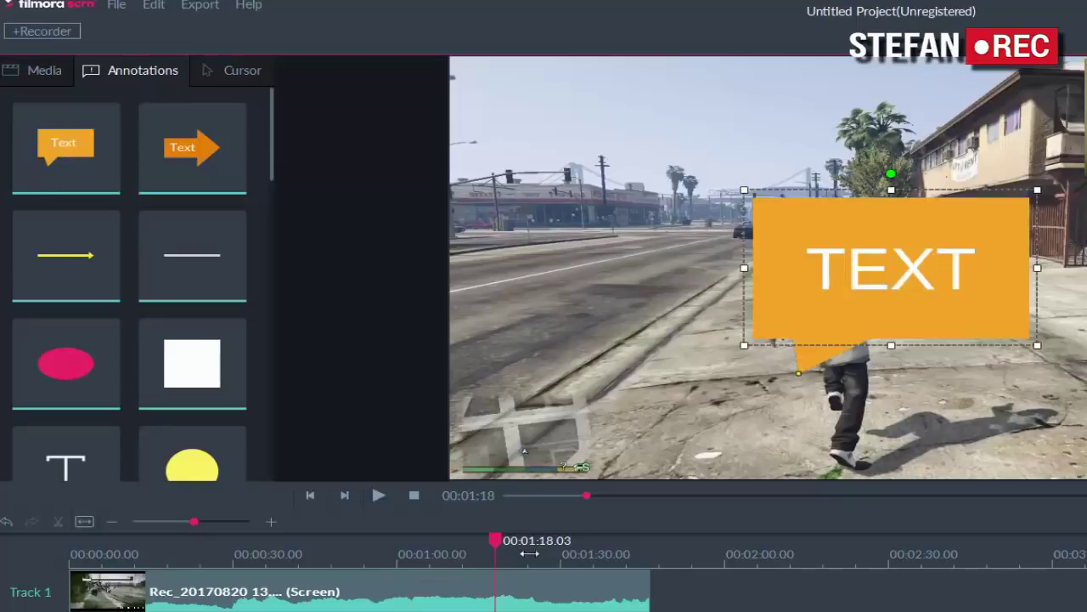
scroll(599, 560, "up", 3)
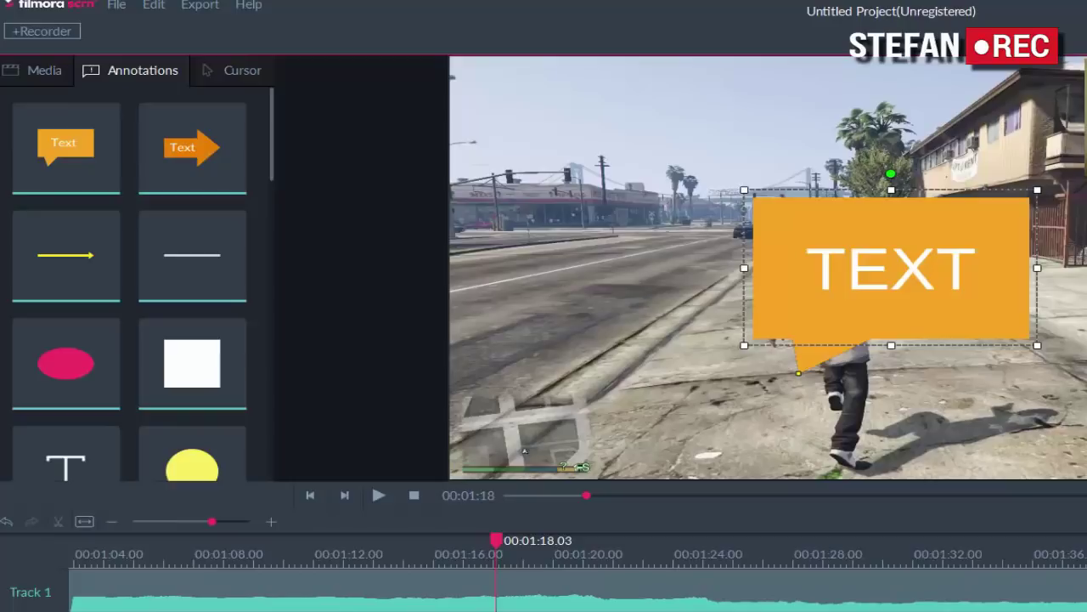
double_click(873, 281)
key("Right")
key("Right")
key("Home")
key("ctrl+a")
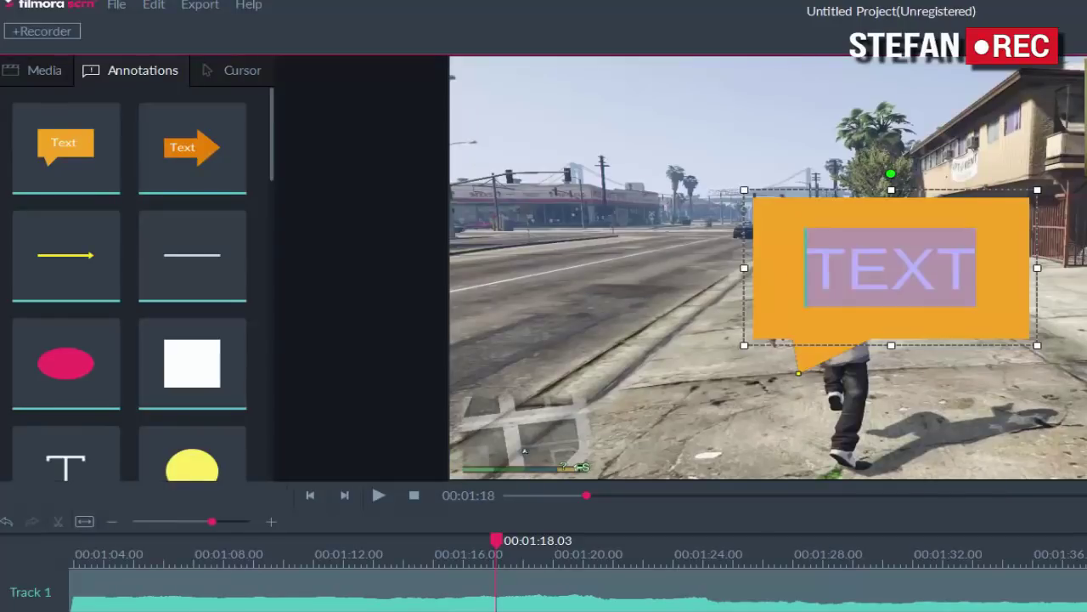
left_click(744, 262)
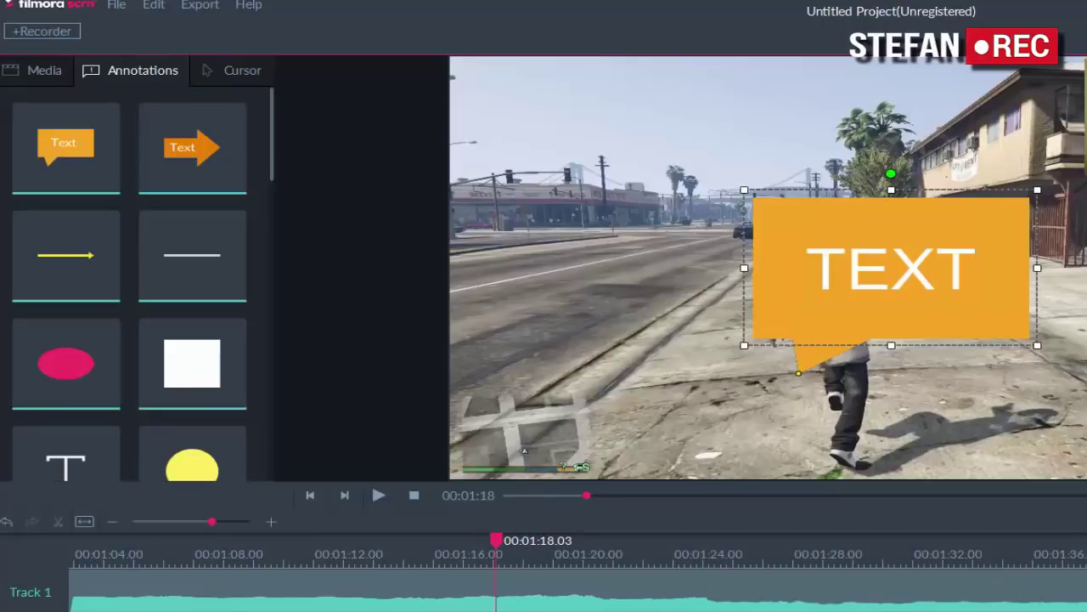
Open the orange callout's placeholder text for editing and select all of it
double_click(875, 281)
key("Right")
key("Right")
key("Home")
key("ctrl+a")
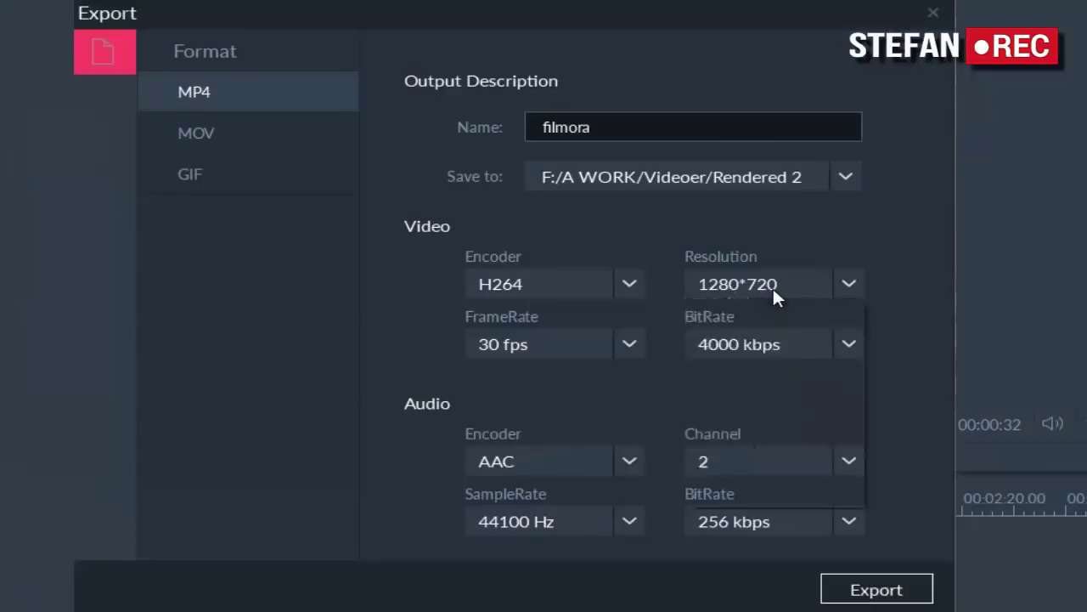
left_click(772, 286)
left_click(759, 491)
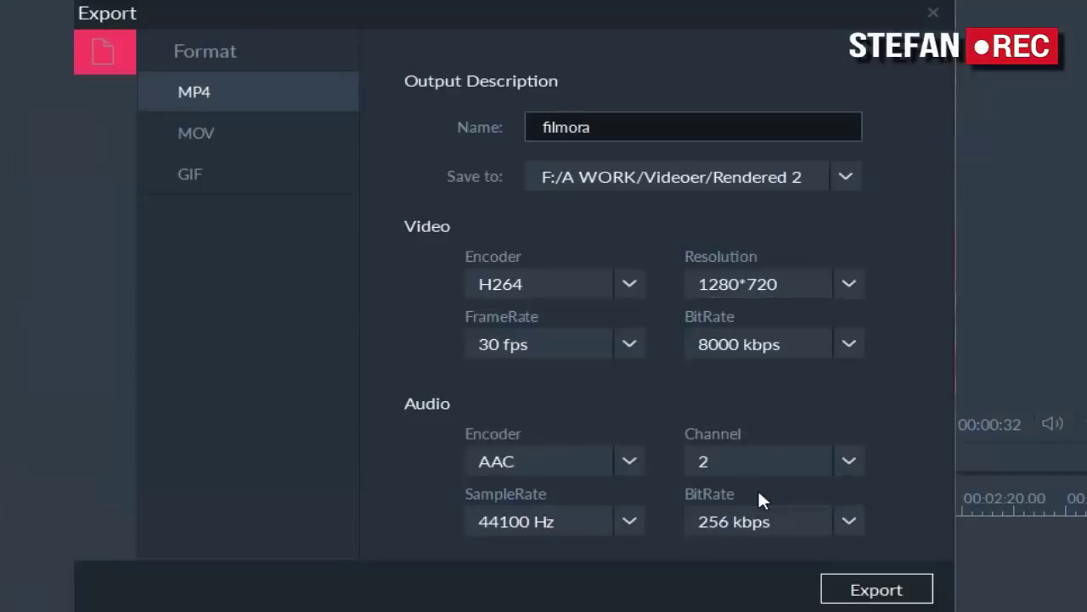
left_click(629, 344)
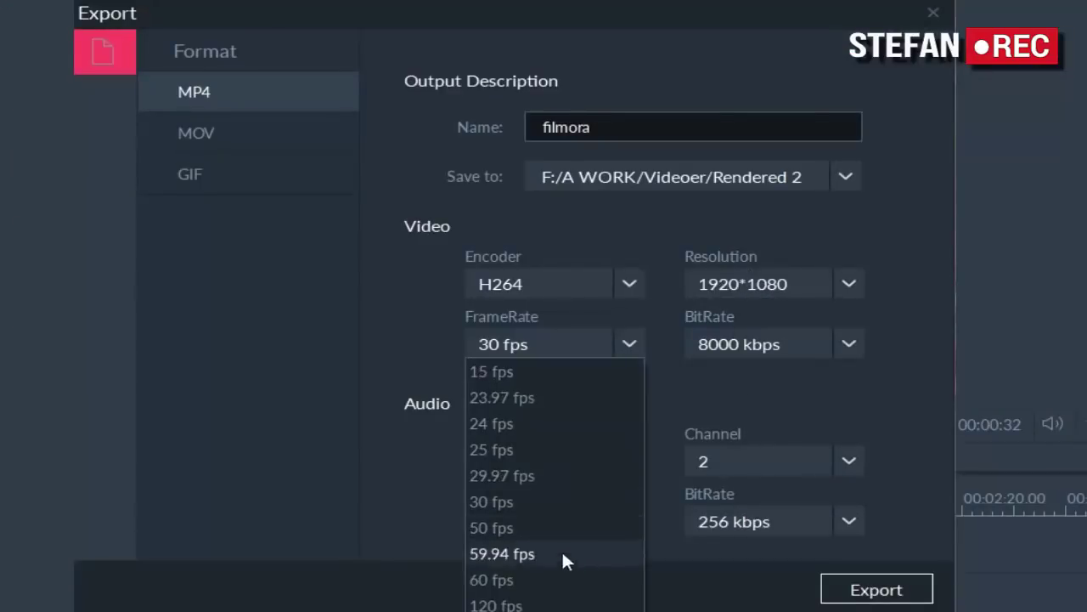
left_click(543, 577)
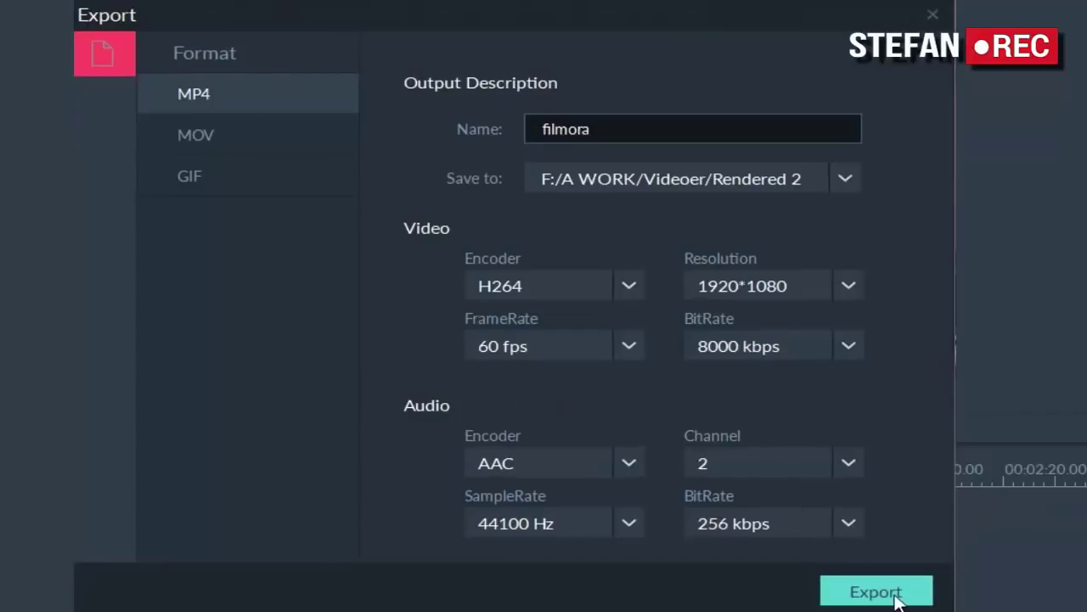
left_click(773, 286)
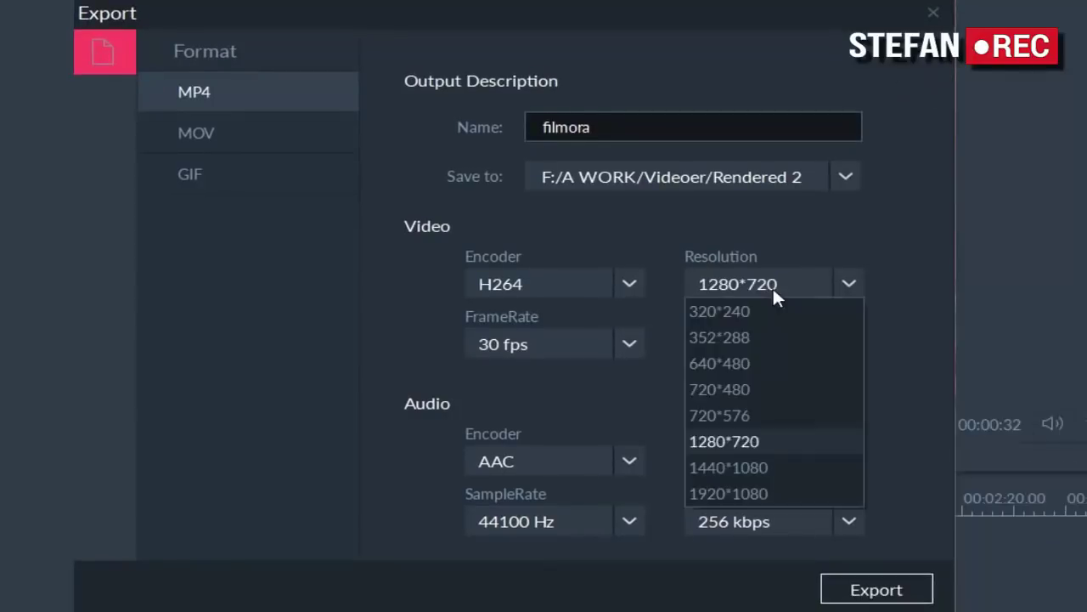
left_click(762, 492)
left_click(622, 346)
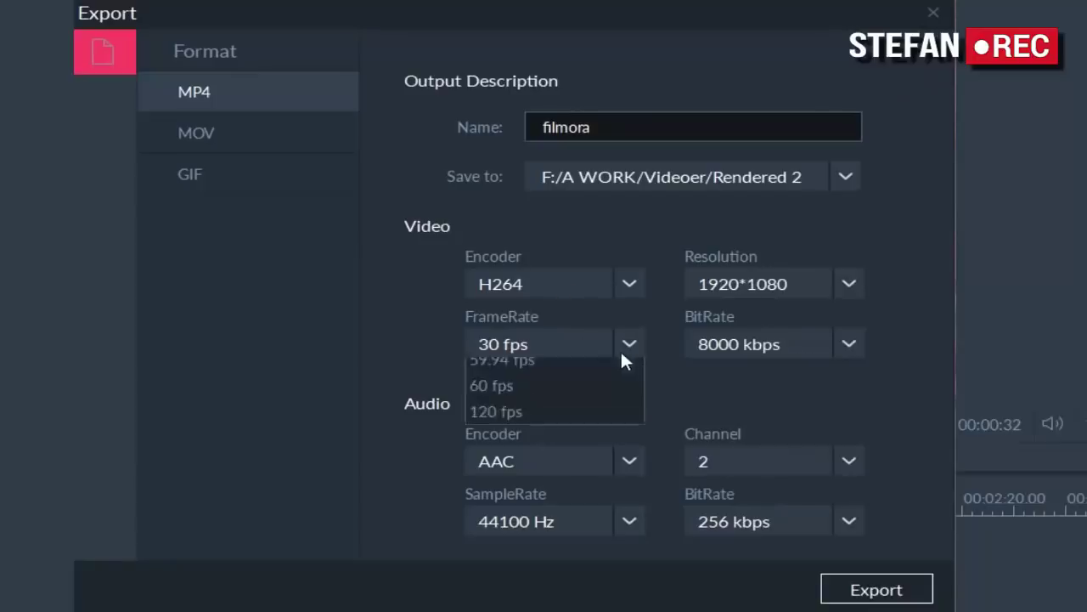
left_click(539, 579)
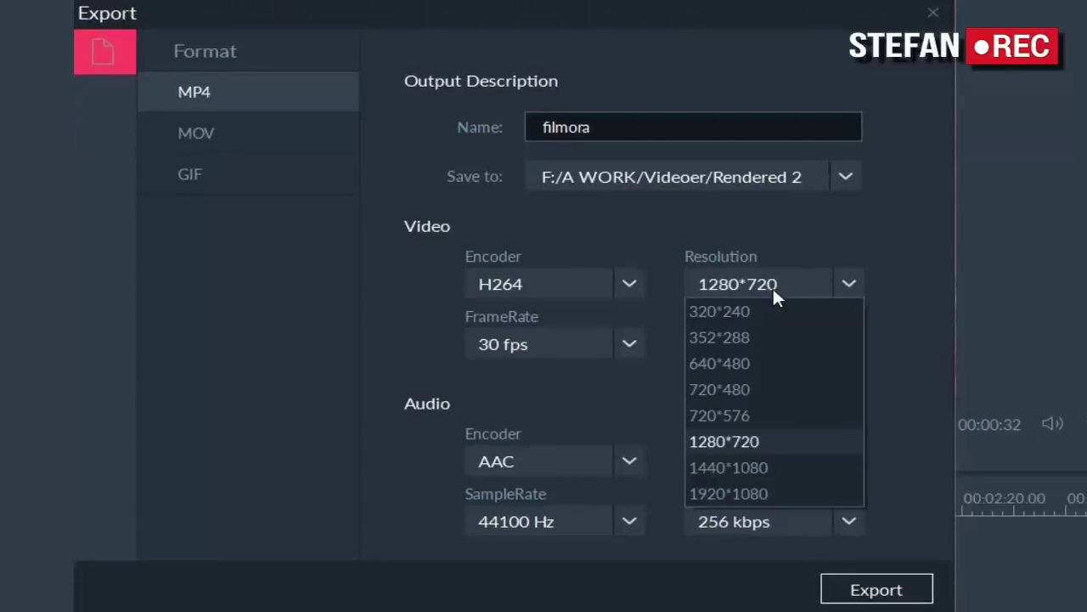
Set the MP4 export's video resolution to 1920*1080 and its frame rate to 60 fps
left_click(772, 285)
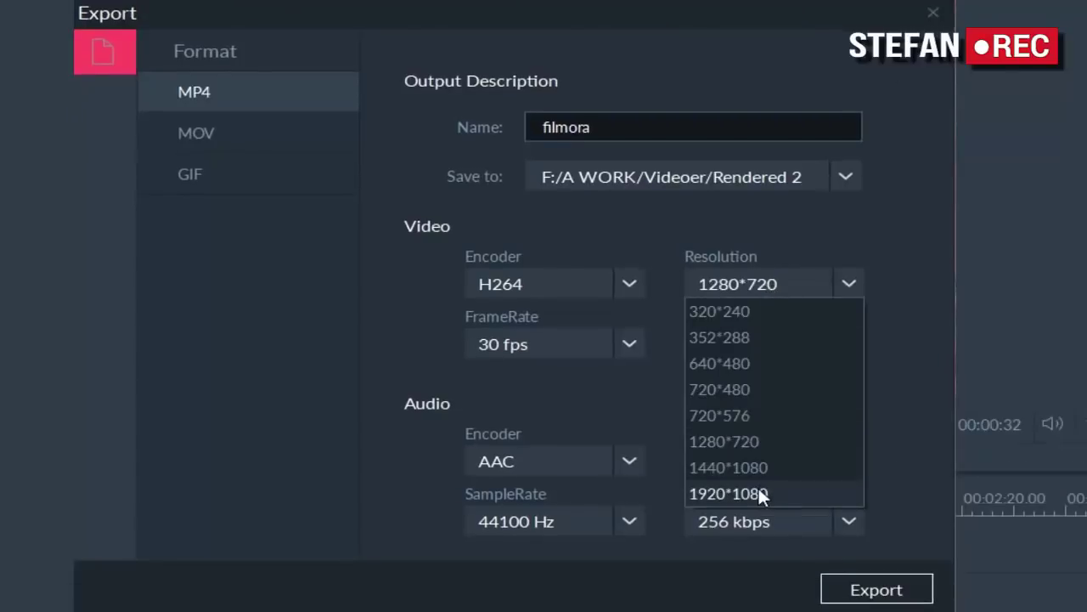
left_click(760, 494)
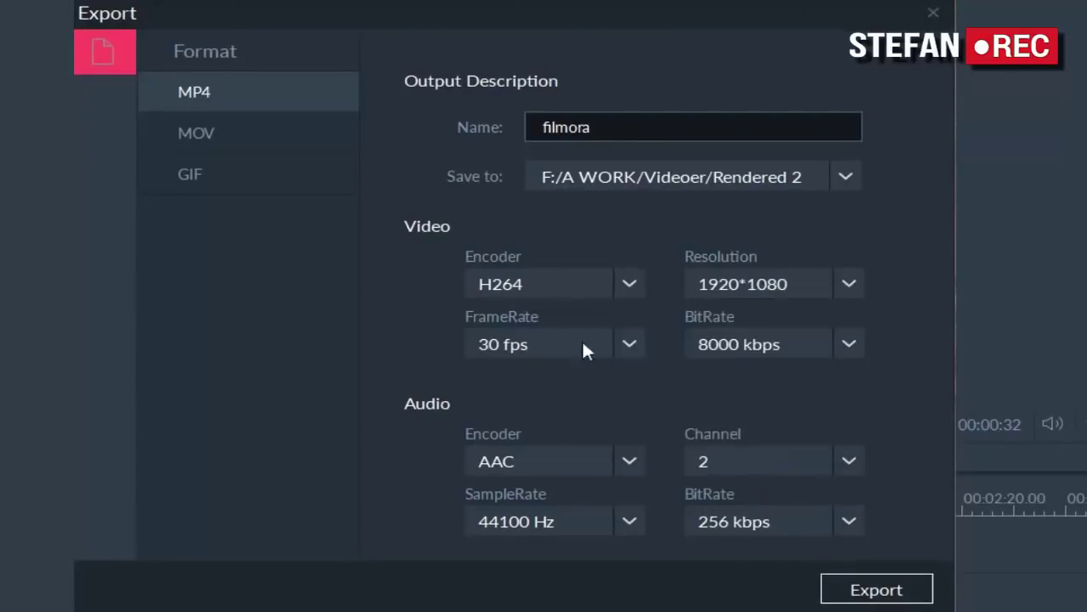
left_click(624, 350)
left_click(539, 574)
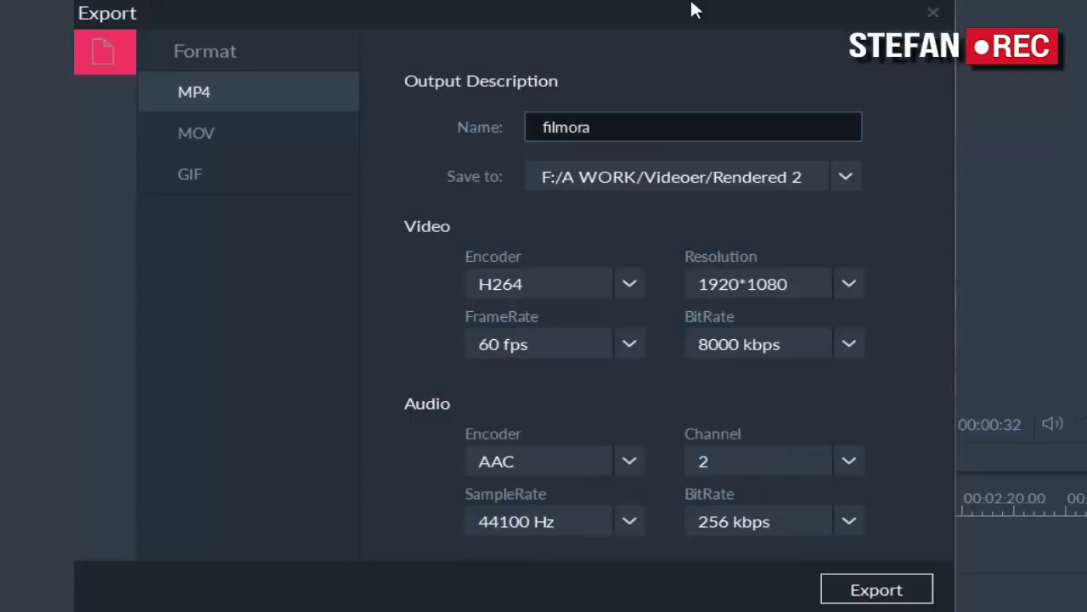